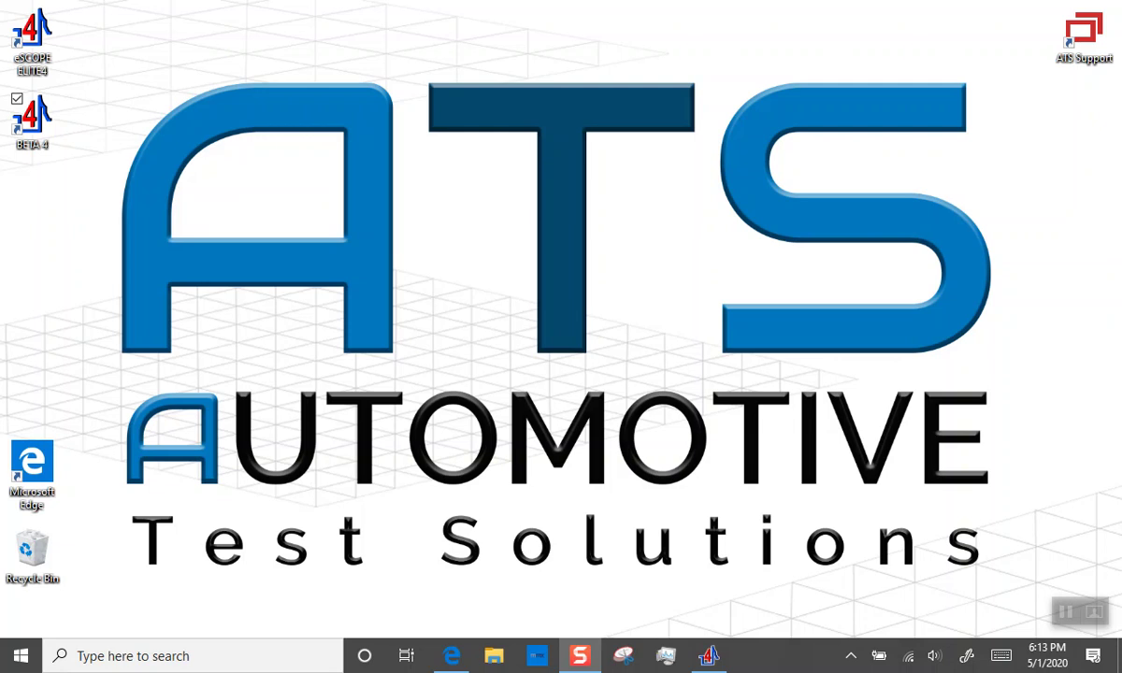
Leave the alternator photo in the browser and bring the eSCOPE ELITE4 start screen back up.
click(452, 655)
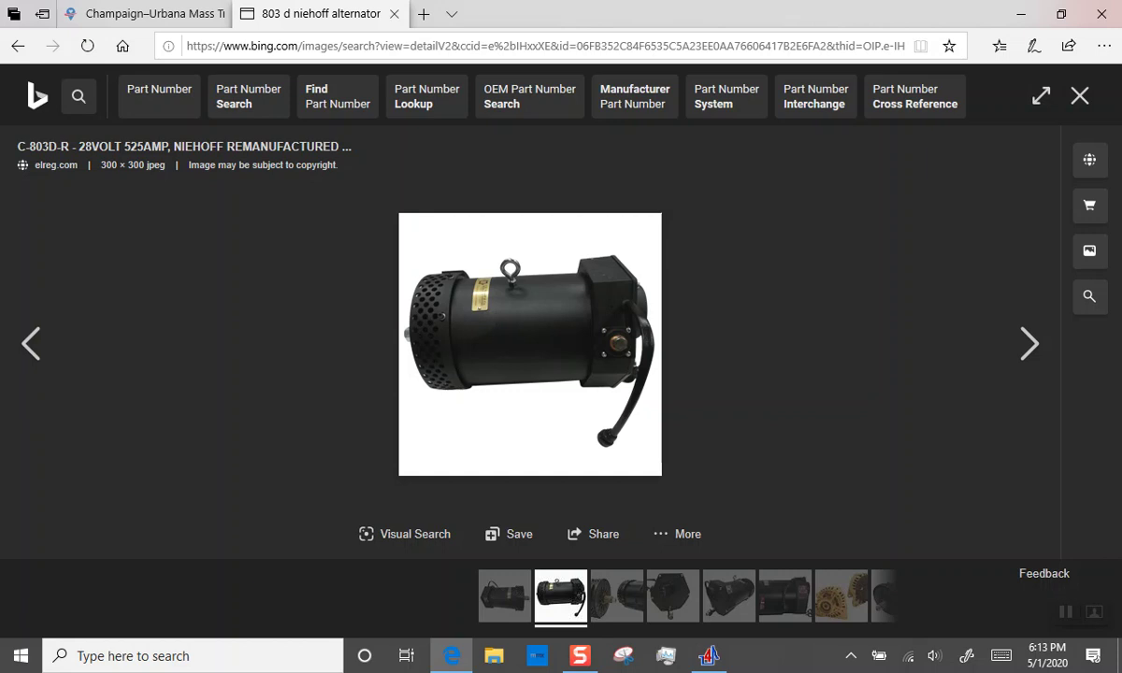
key(super+d)
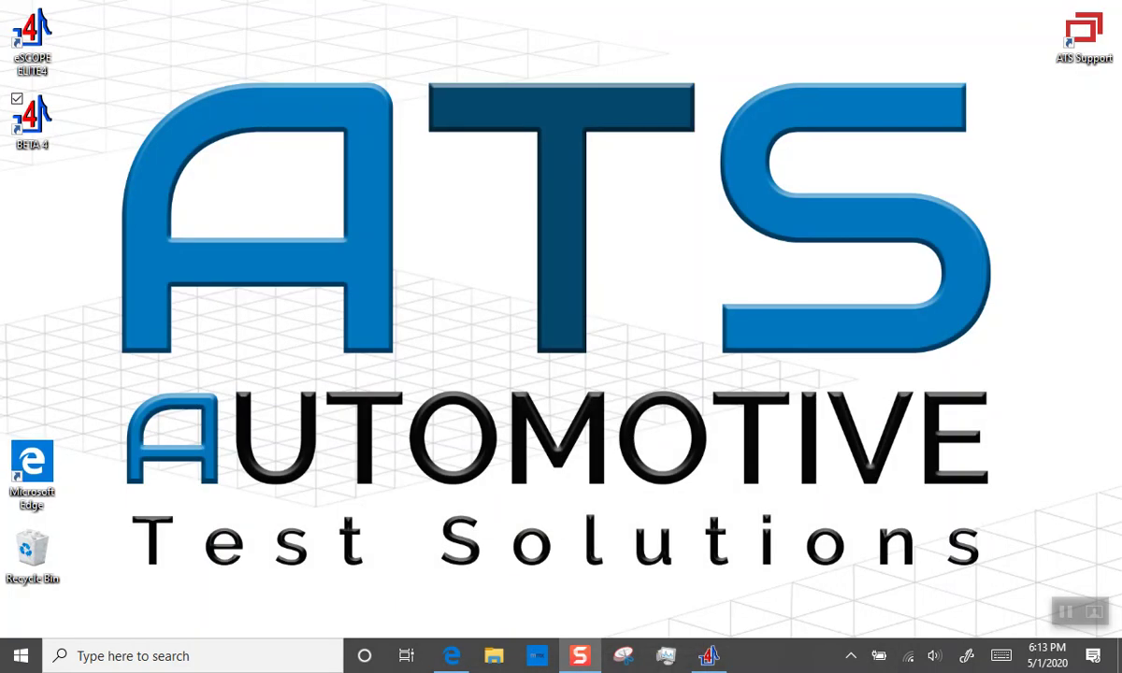
key(alt+Tab)
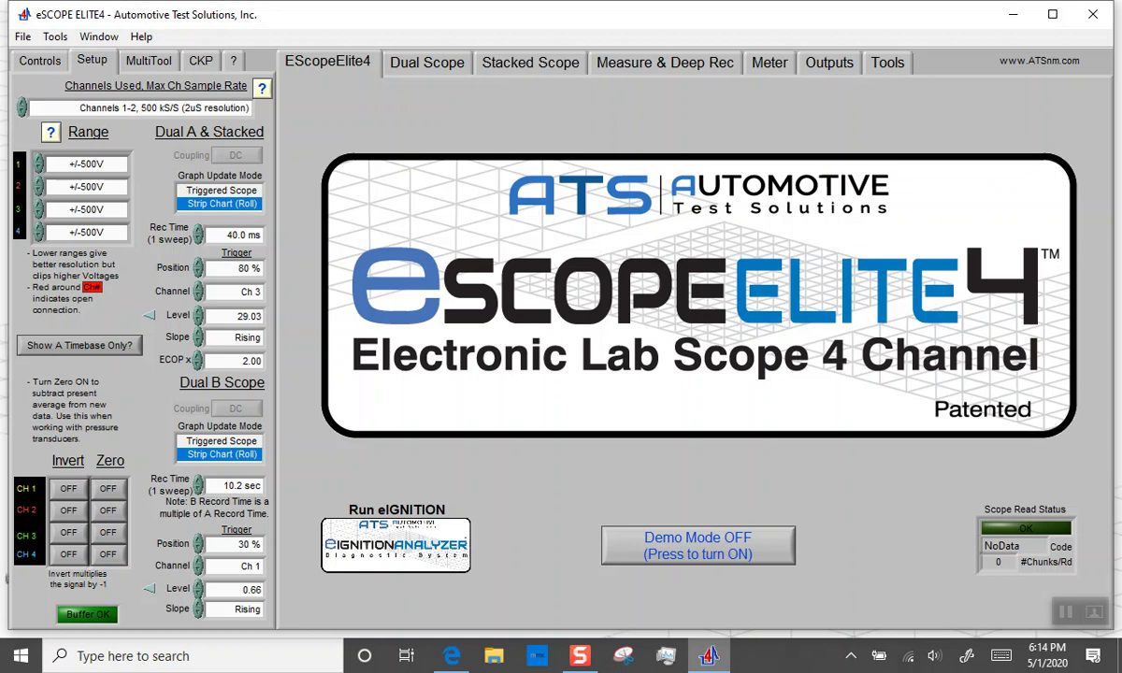
Place cursors on the voltage spike of the loaded alternator recording, reading 3.200 ms and 312.500 Hz.
key(alt+F4)
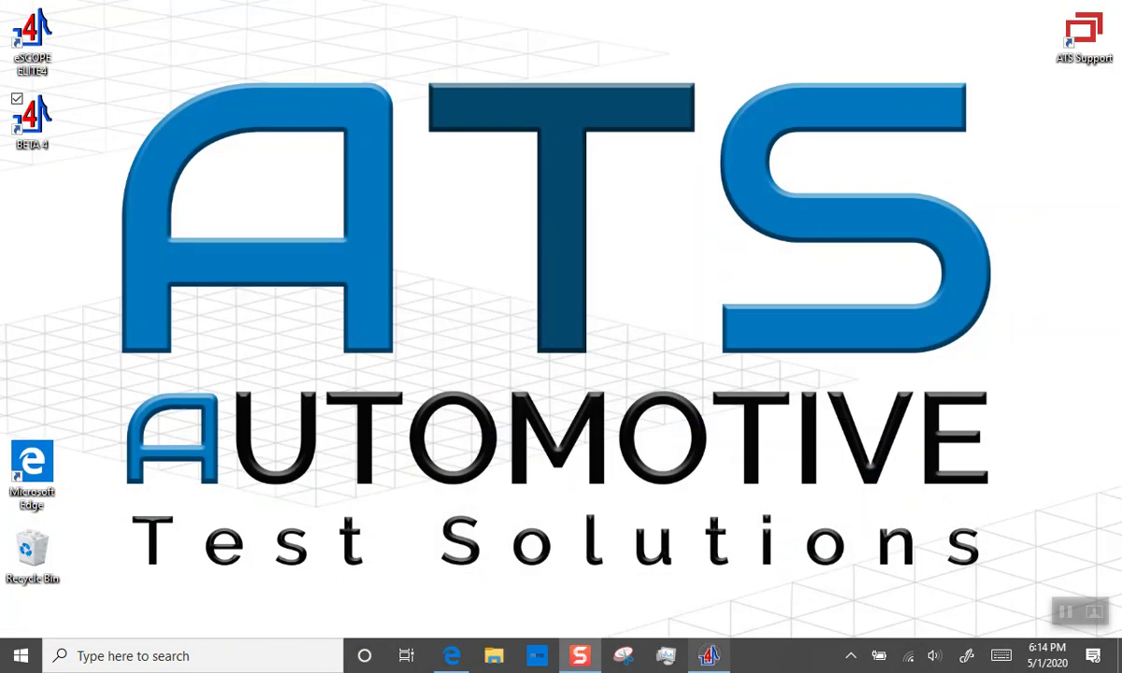
key(alt+Tab)
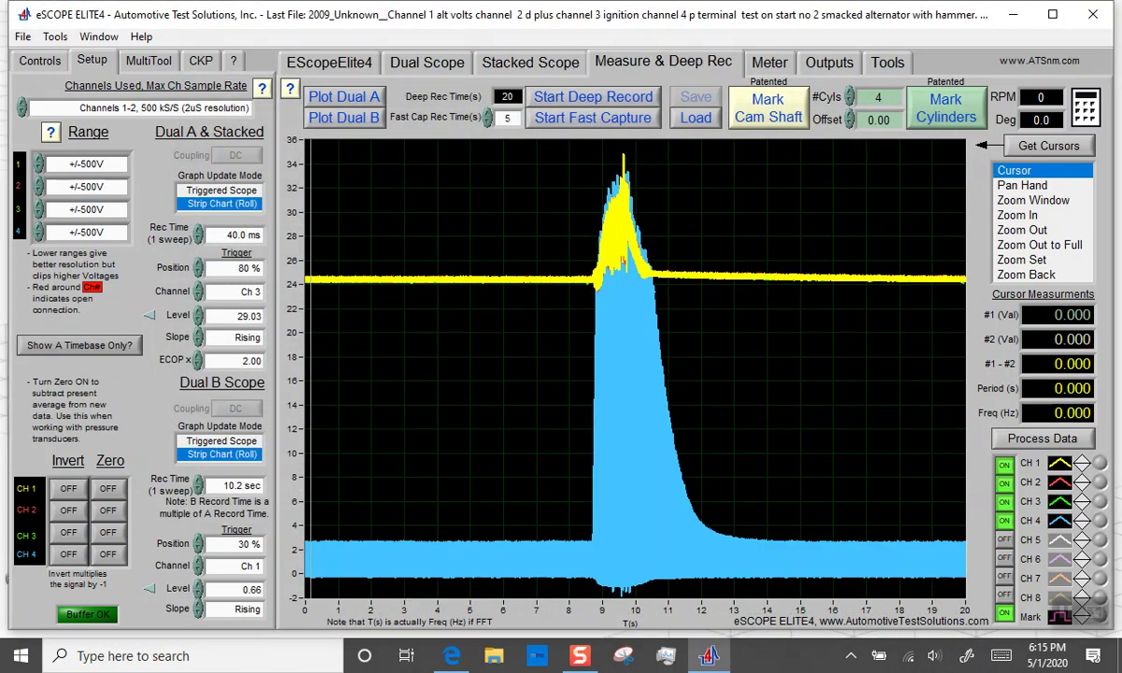
click(585, 163)
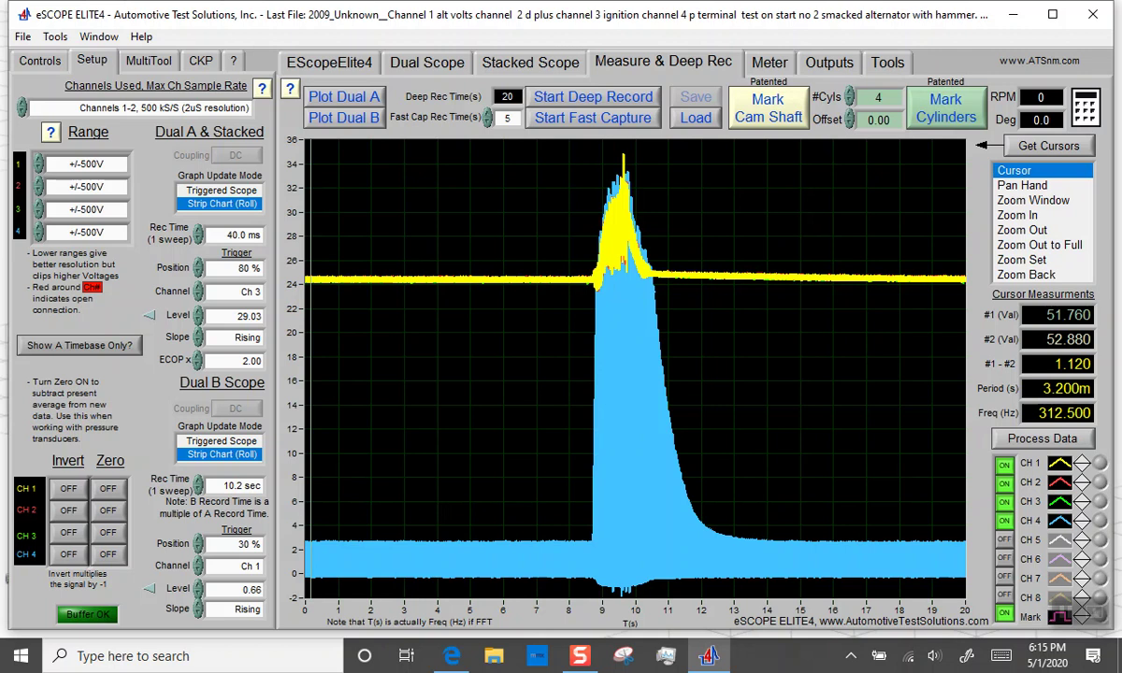
click(530, 61)
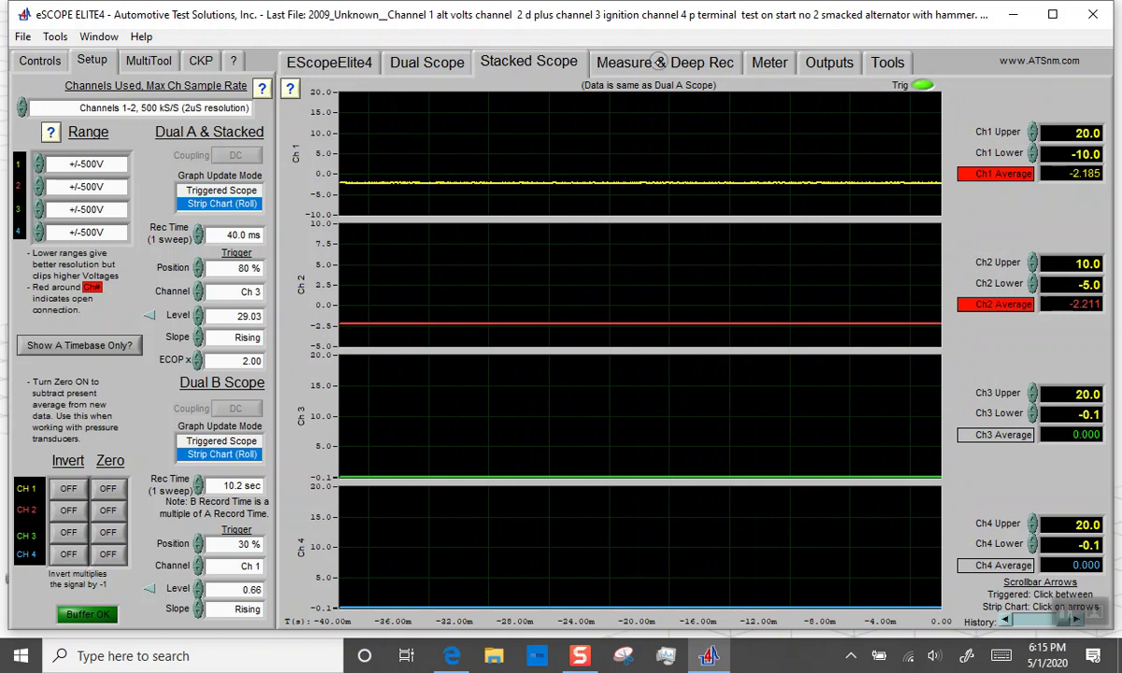
click(662, 61)
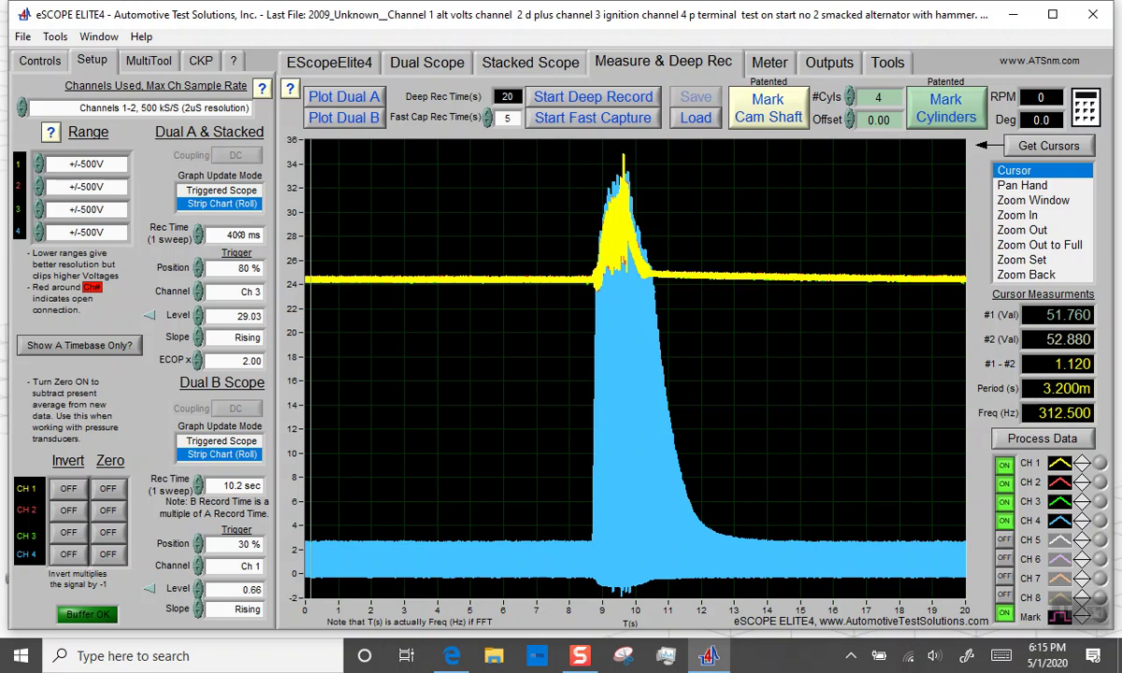
click(237, 233)
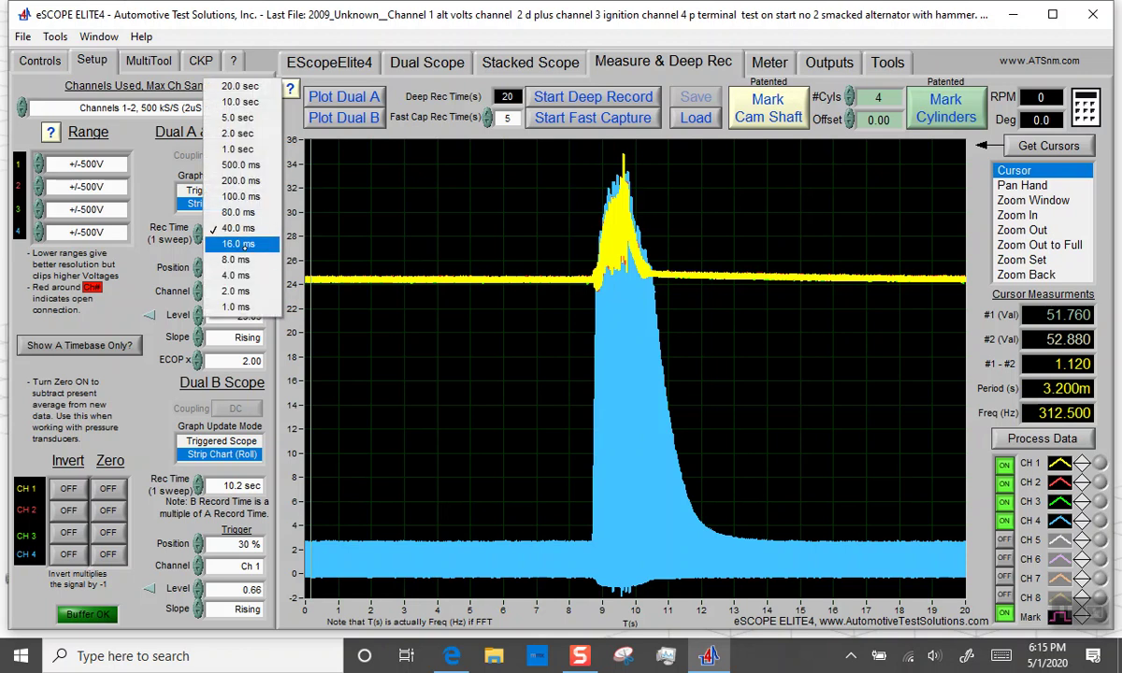
click(238, 258)
click(251, 235)
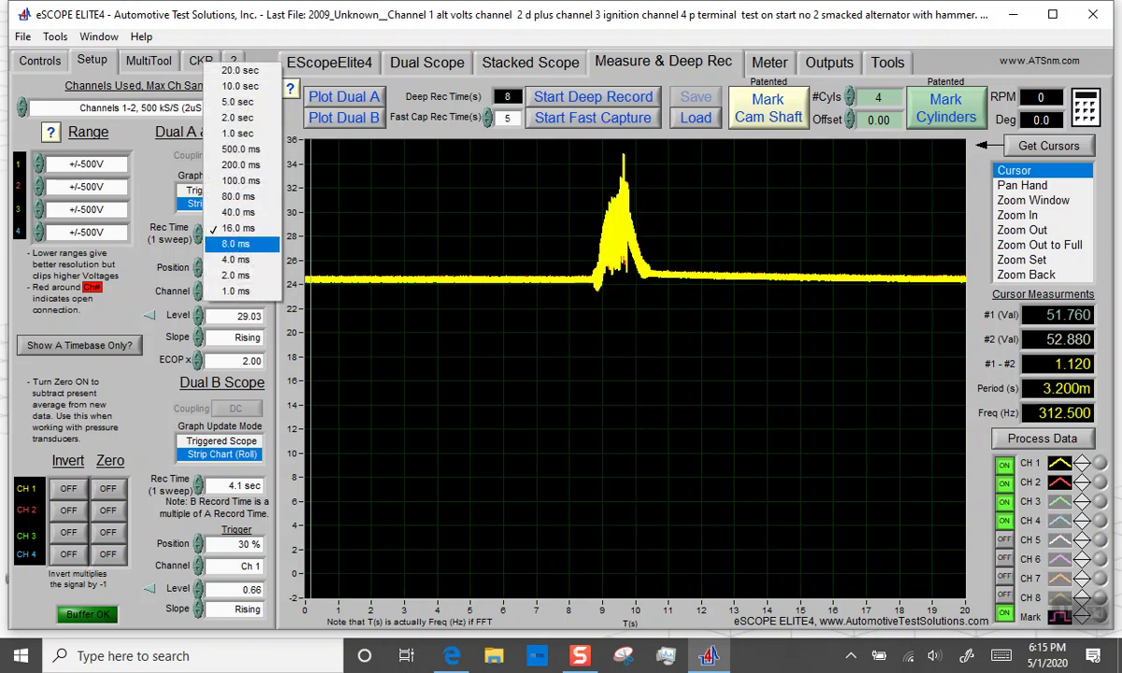
click(237, 212)
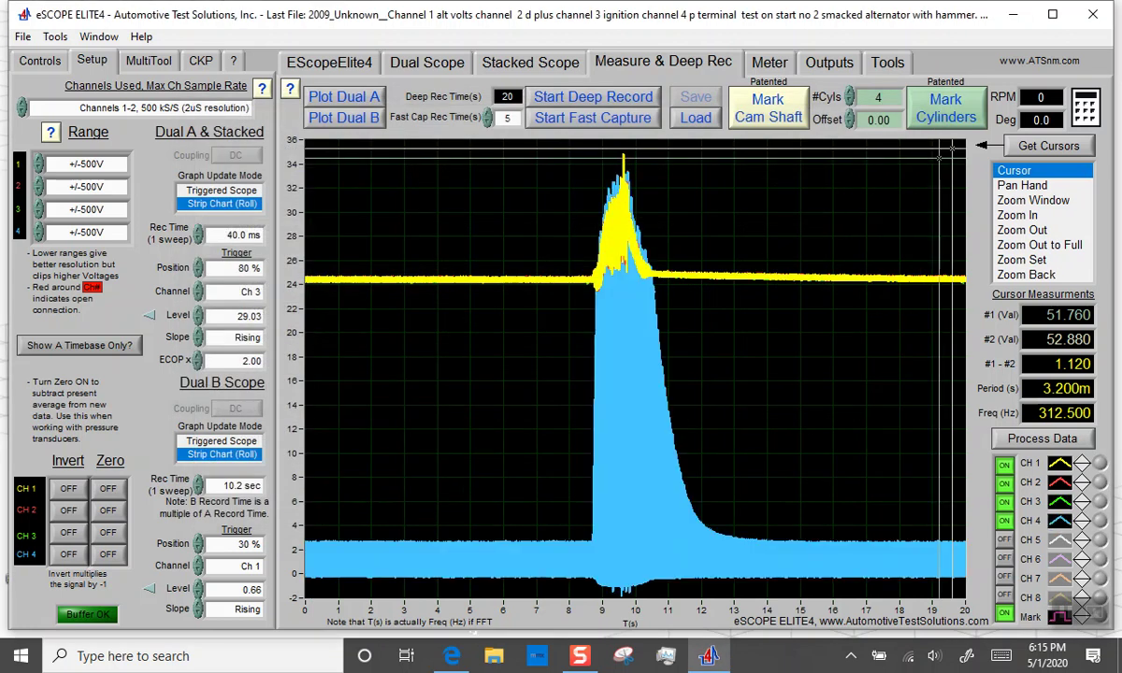
Zoom the graph in on the tall voltage spike near 9.65 s.
click(1033, 200)
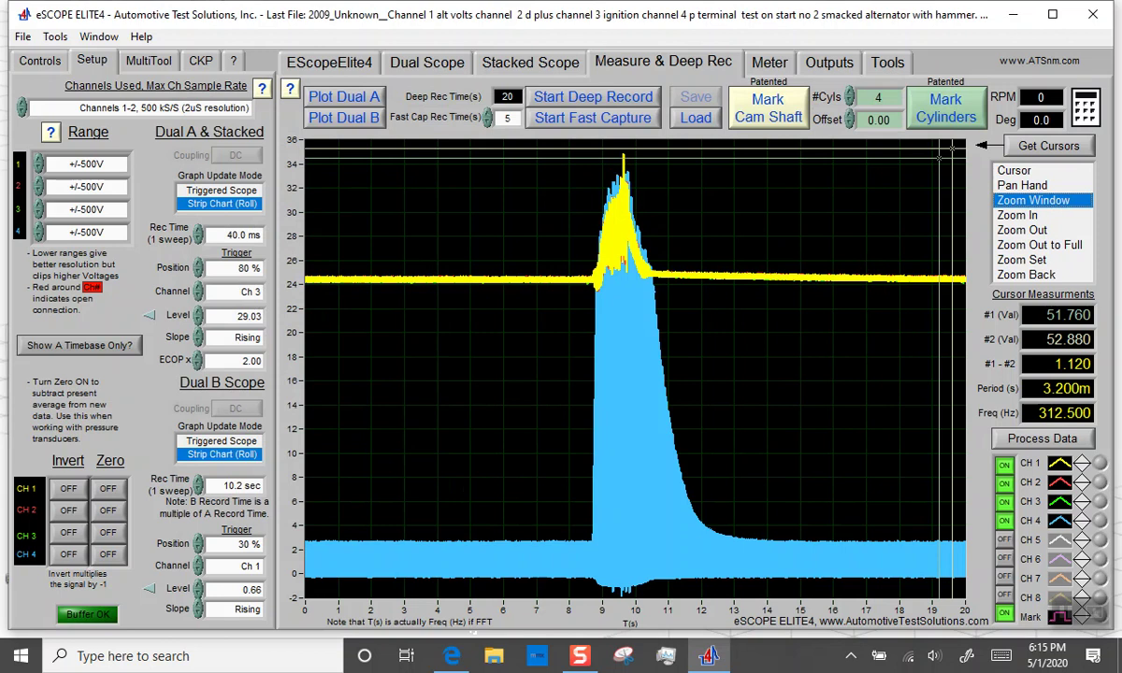
drag(610, 144, 640, 563)
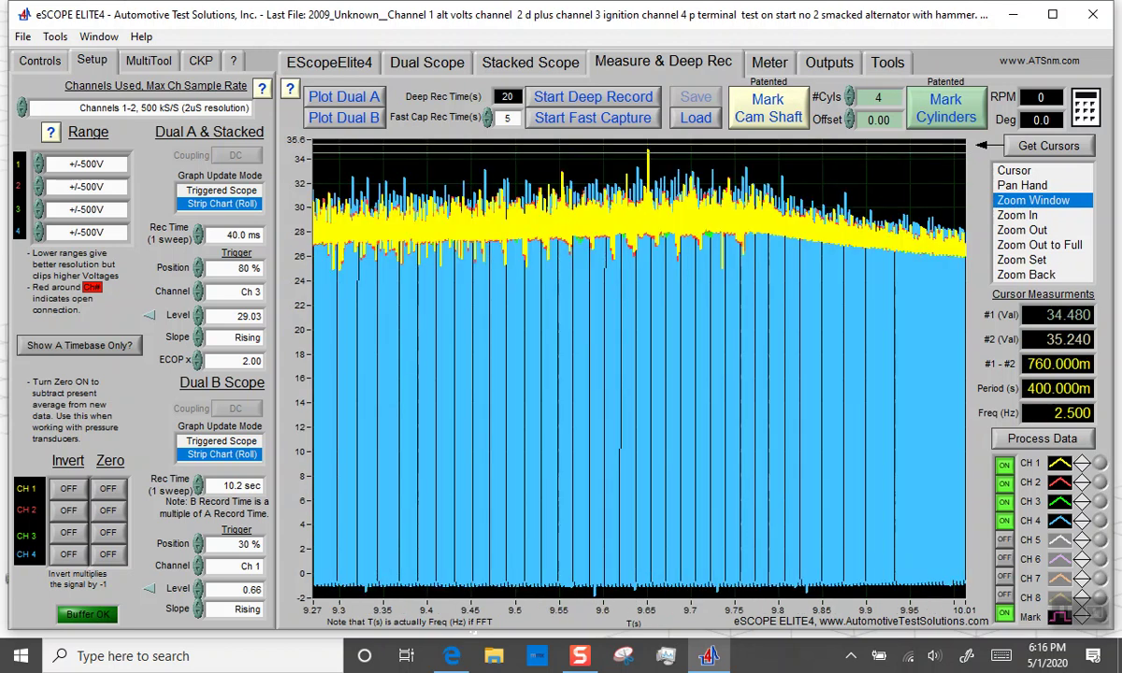
click(1017, 215)
click(1022, 230)
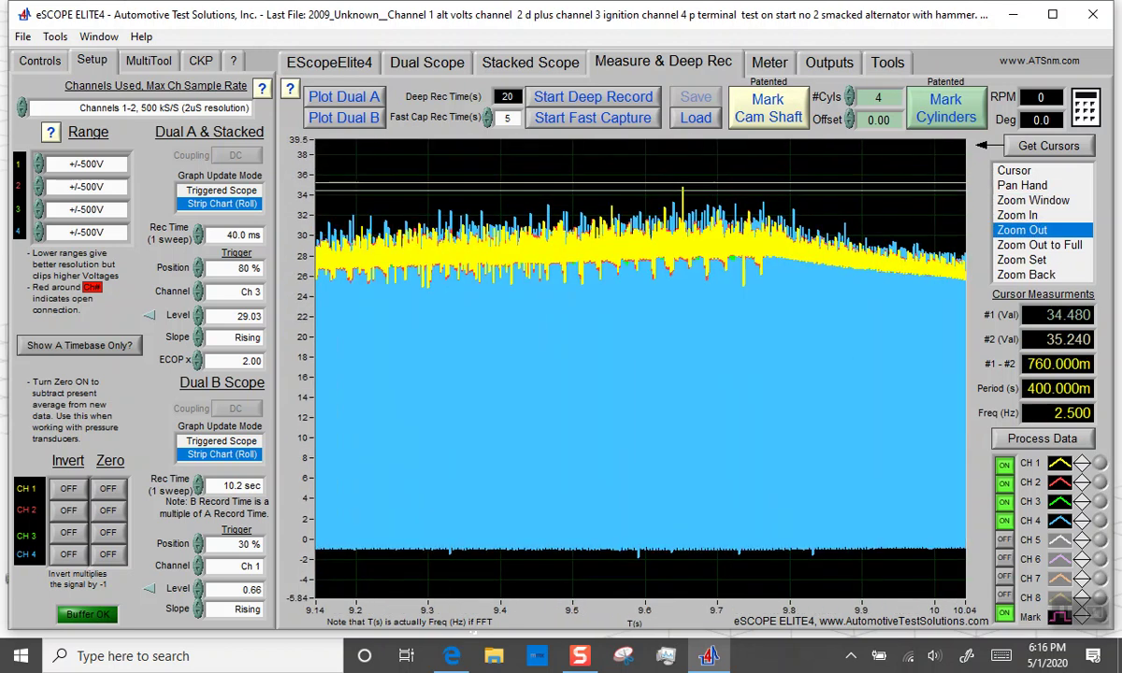
click(796, 353)
click(1033, 200)
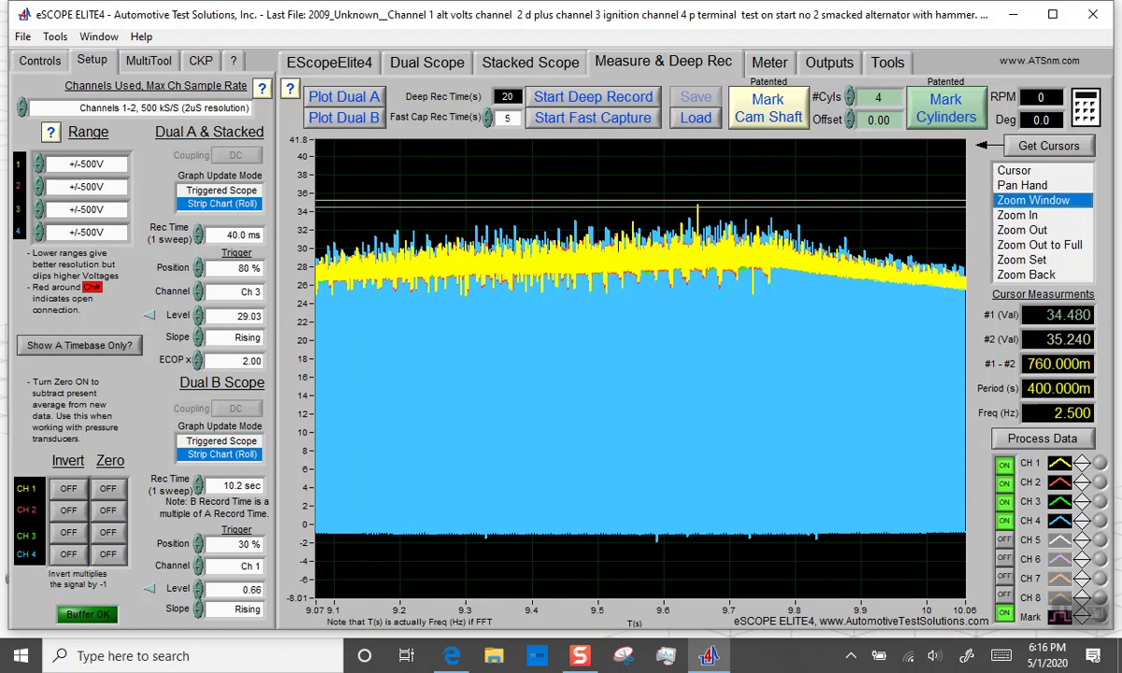
drag(685, 170, 715, 229)
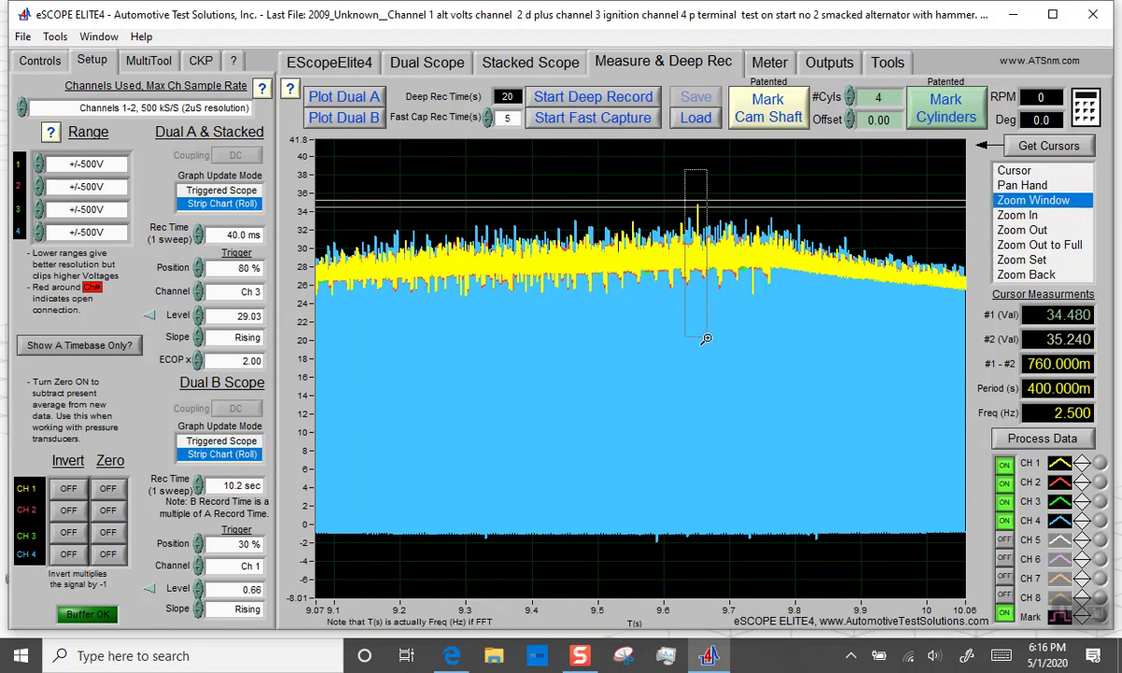
drag(705, 338, 701, 568)
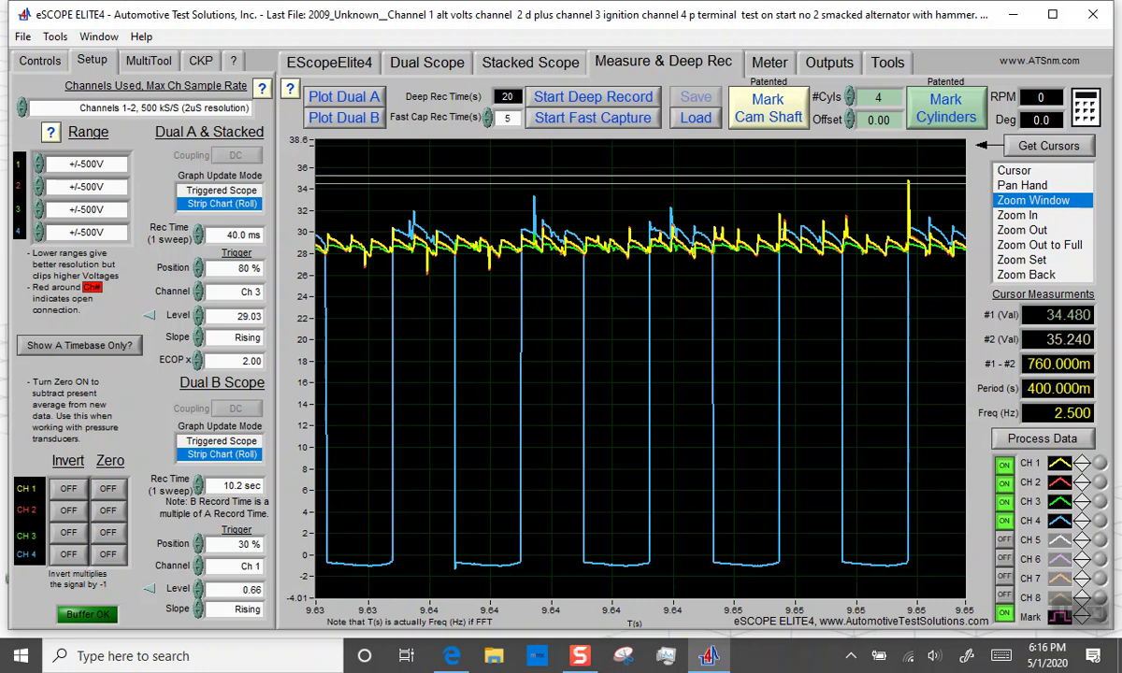
Move cursor #1 onto the charging trace so it reads 29.464, an 8.269 difference at 910.950 Hz.
click(1014, 171)
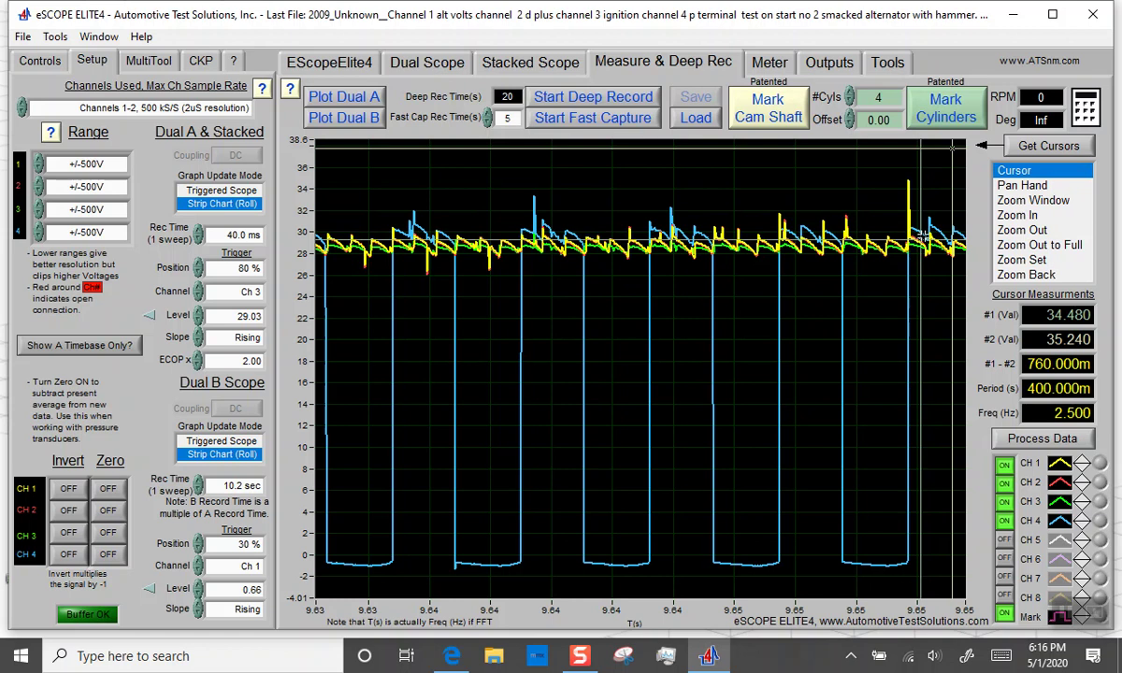
click(920, 237)
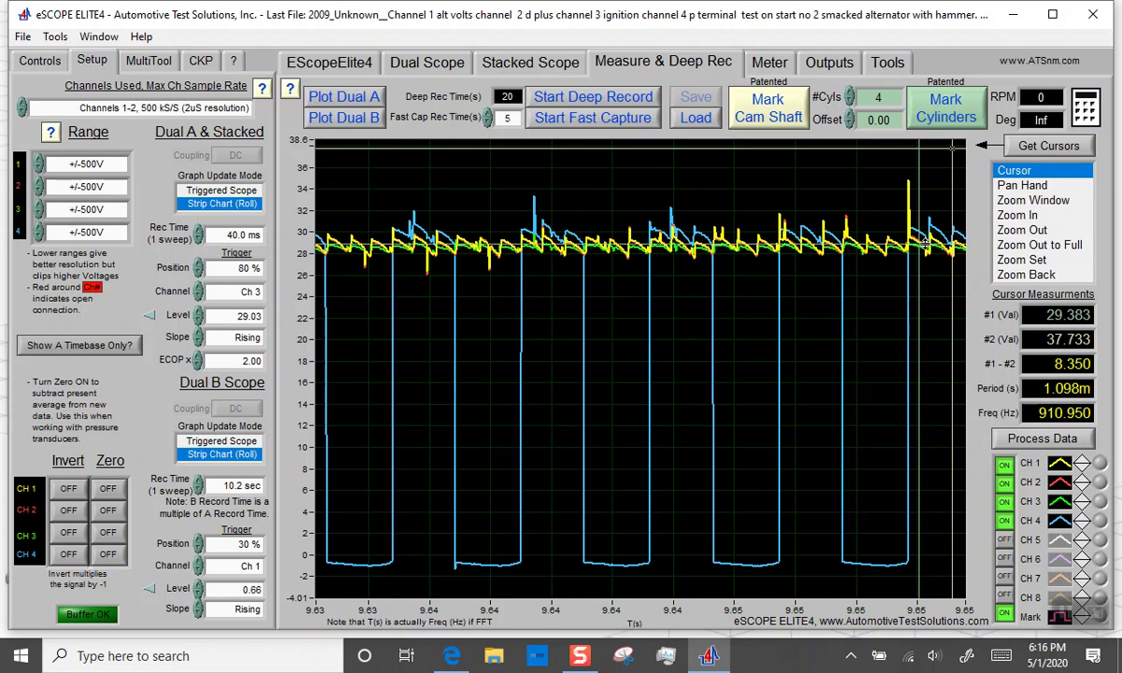
click(855, 230)
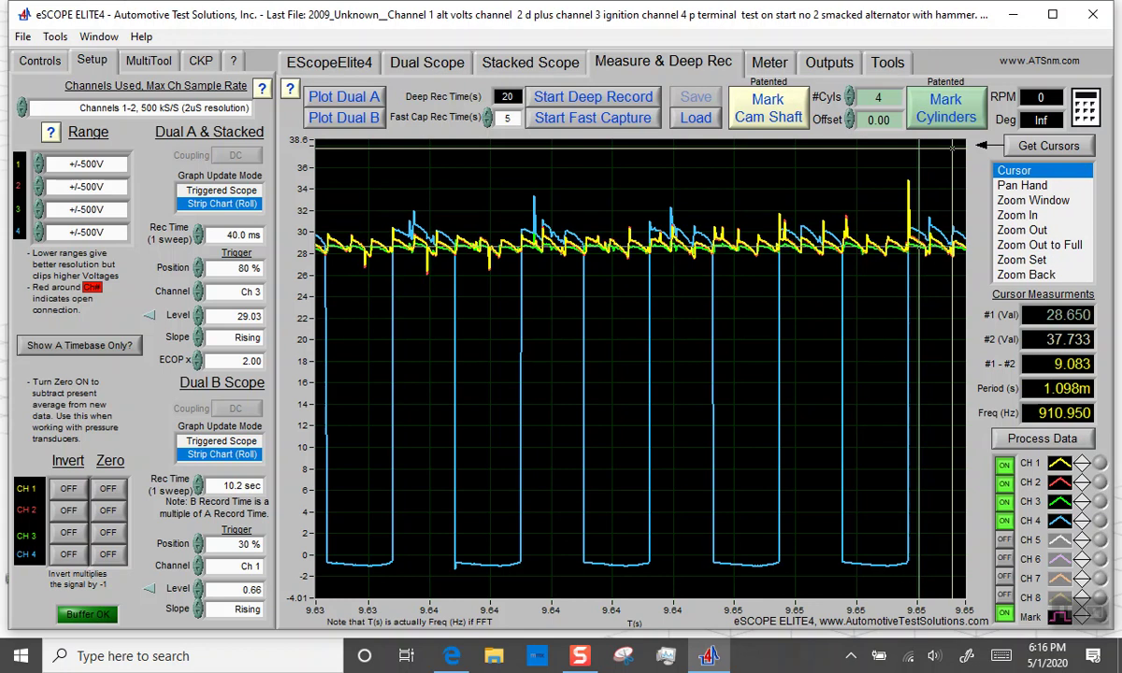
click(905, 233)
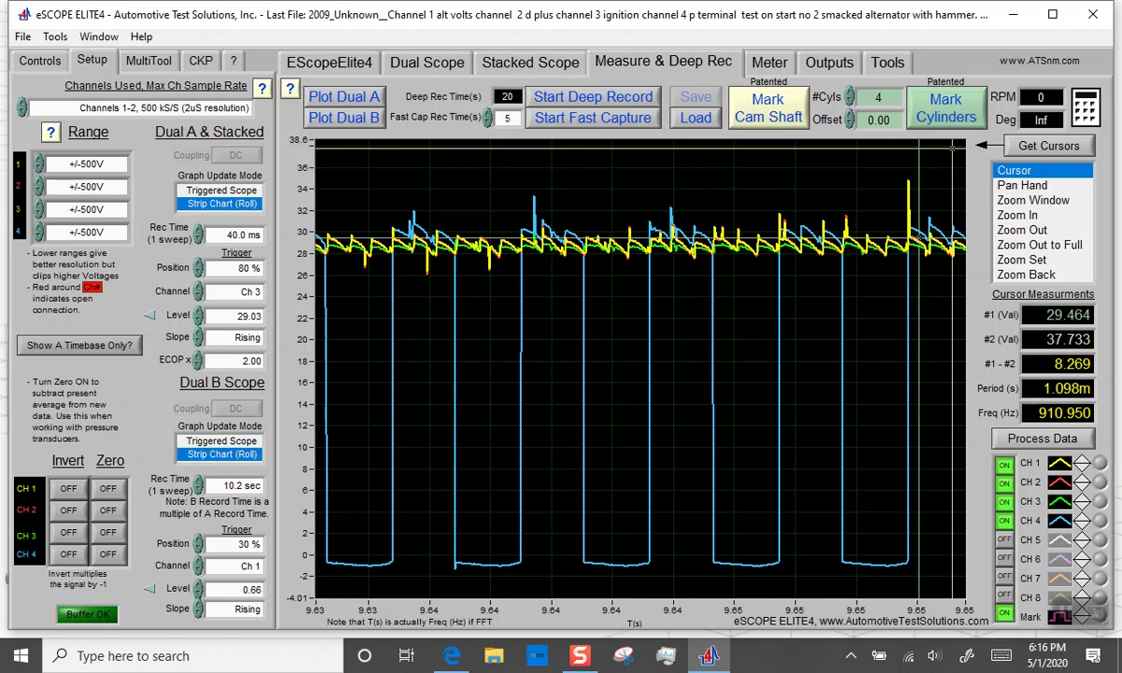
Turn off the CH 1 and CH 2 traces, leaving only green channel 3 and blue channel 4.
click(1004, 465)
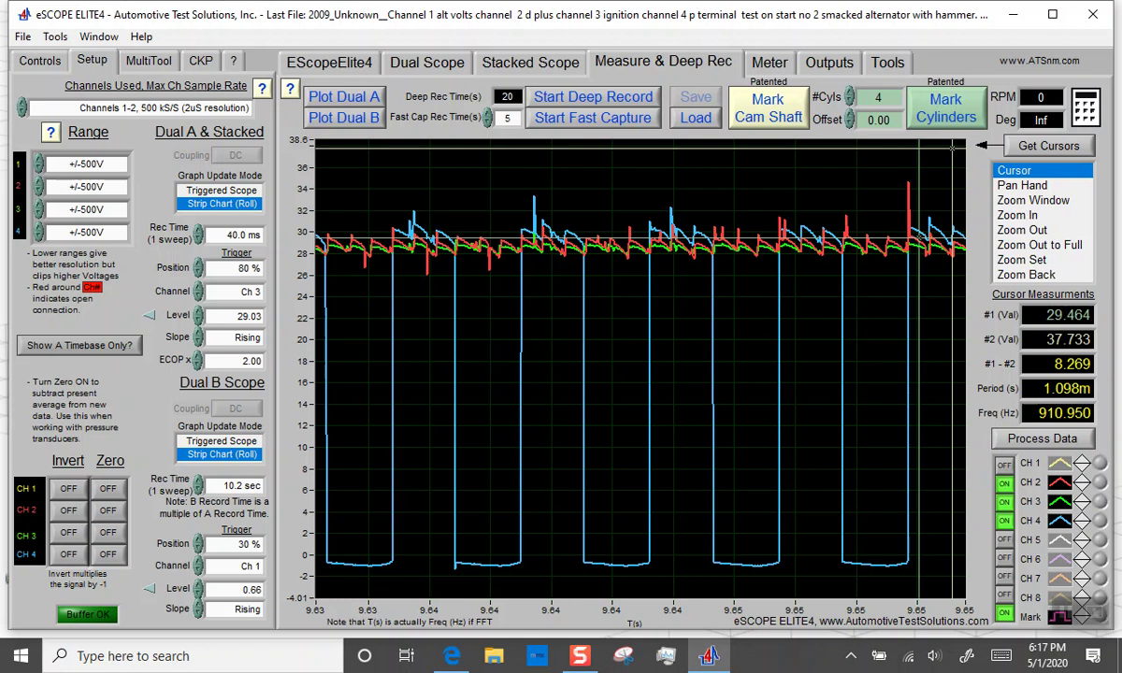
click(1003, 482)
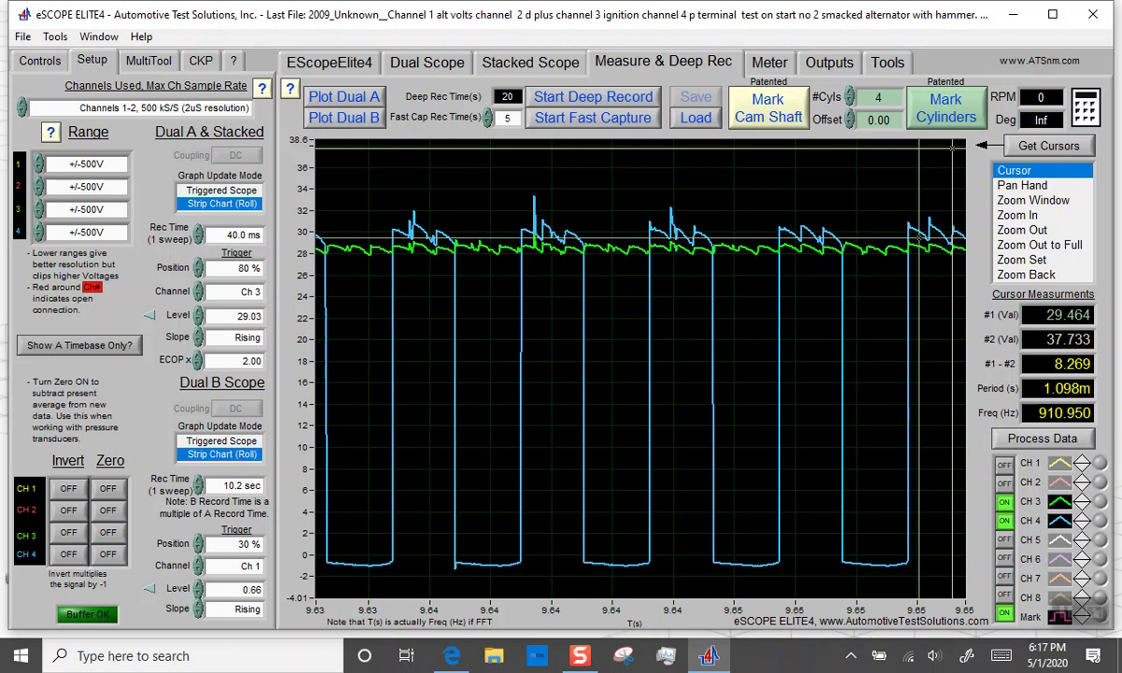
Turn CH 1 and CH 2 back on and zoom out to the full 0–20 s recording.
click(1003, 465)
click(1003, 483)
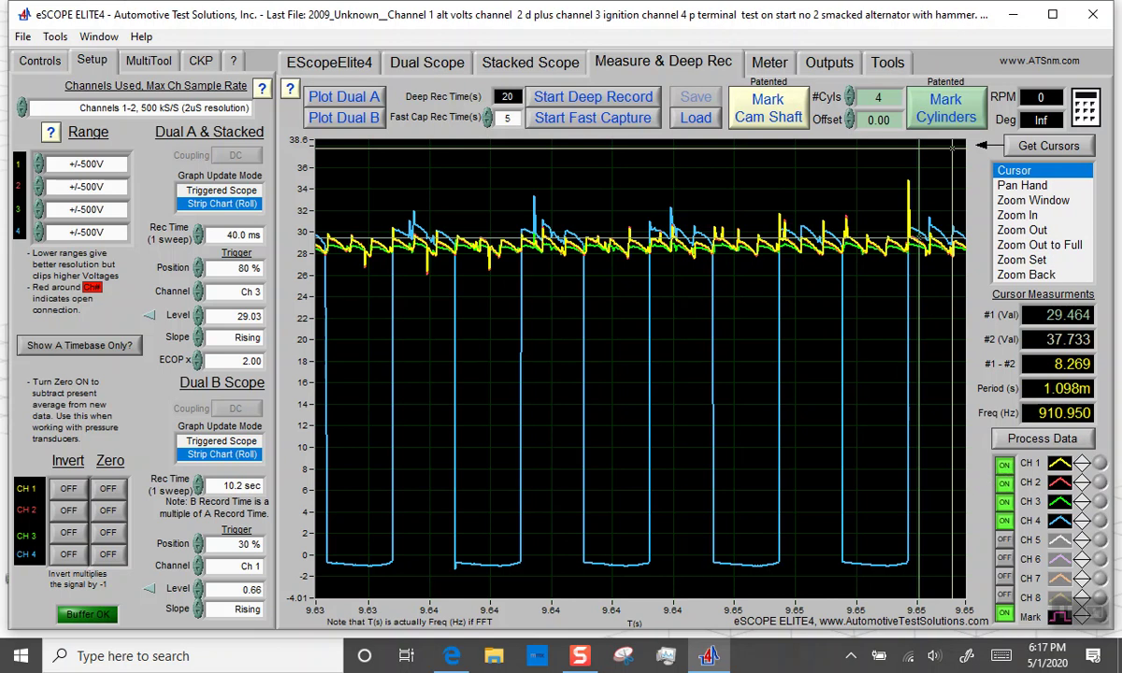
click(1039, 244)
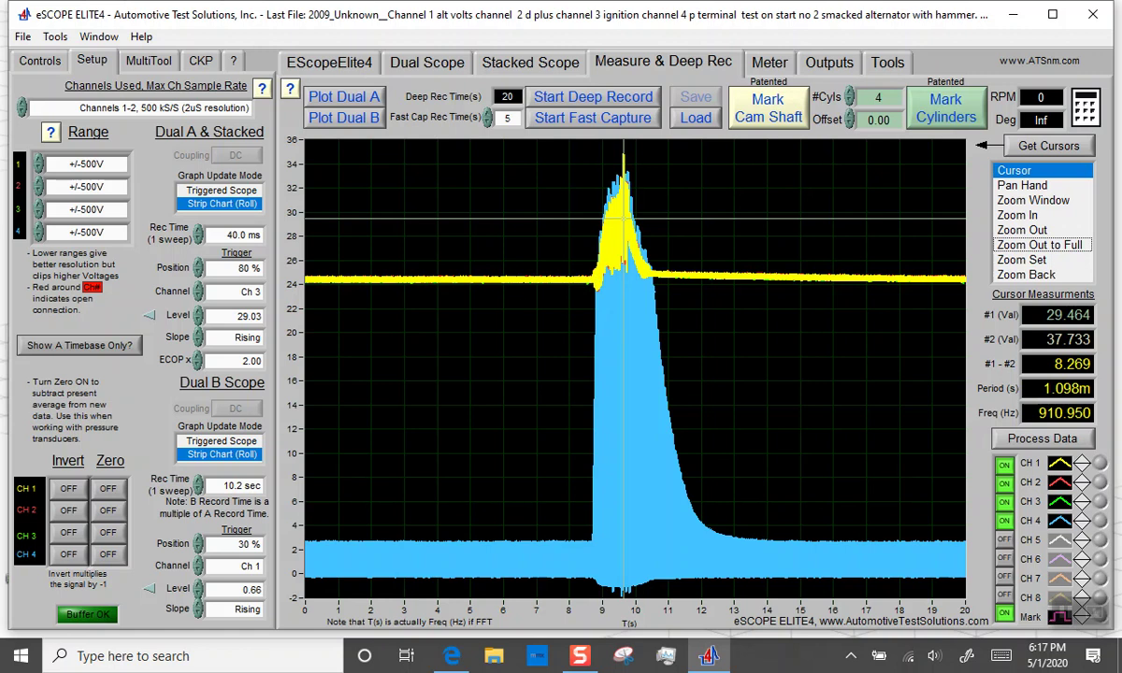
Hide CH 1 and CH 2 again and place cursor #2 on the trace, reading 24.520 and 35.240.
click(1003, 464)
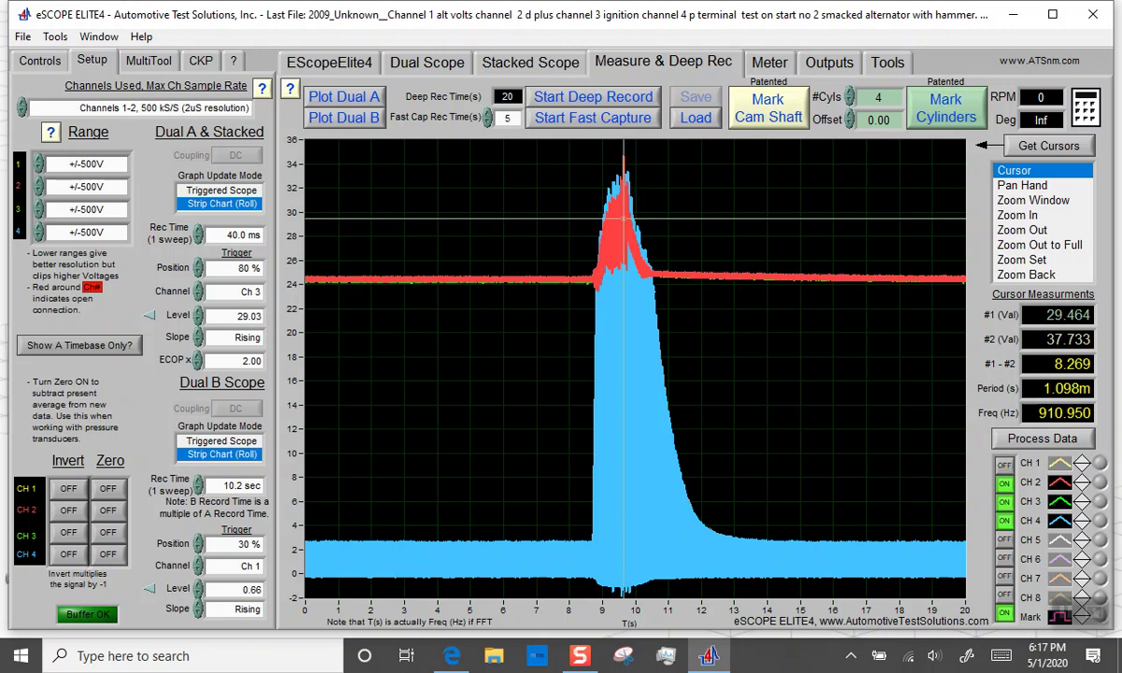
click(1003, 483)
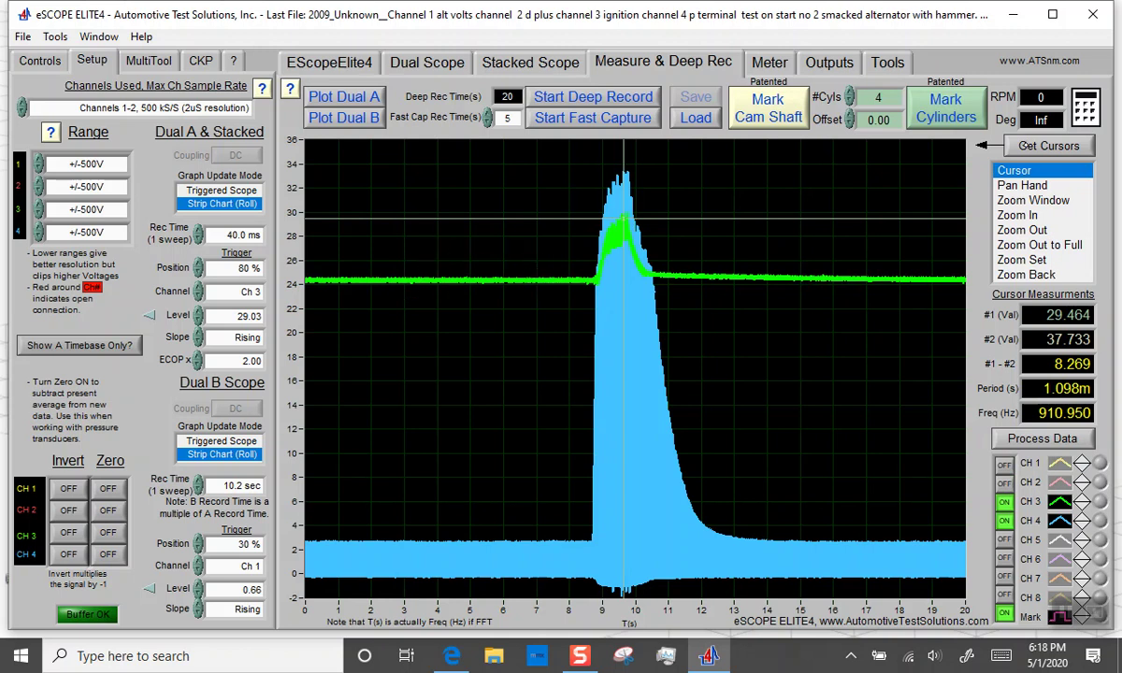
click(951, 147)
drag(884, 157, 870, 264)
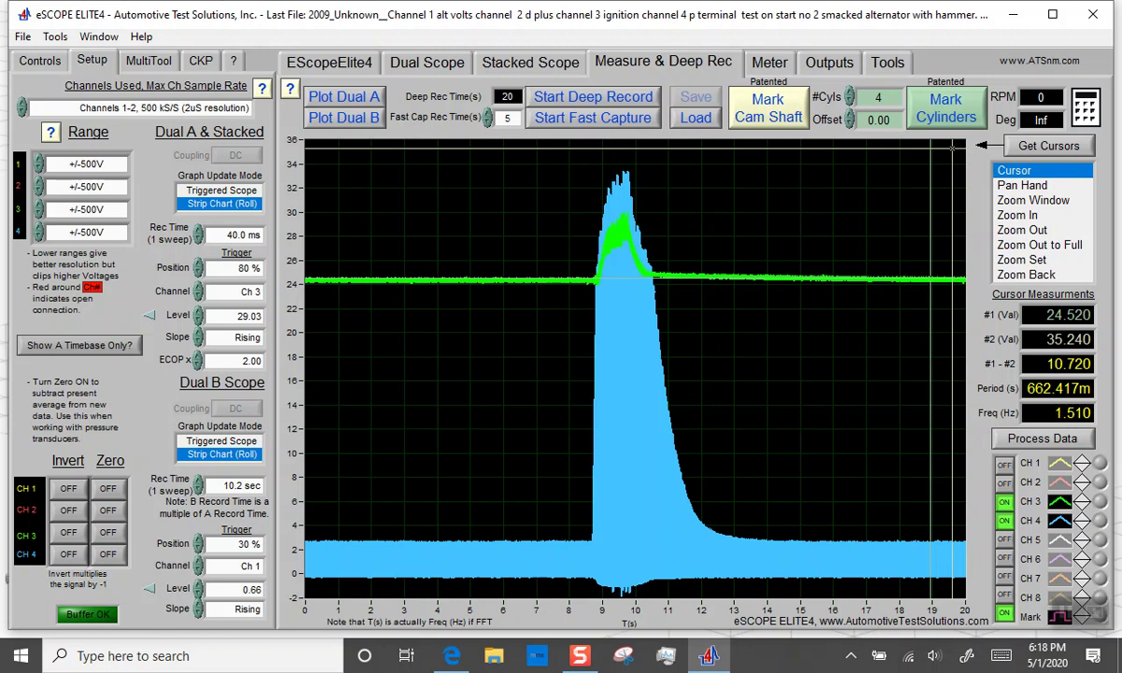
click(1033, 200)
drag(614, 153, 627, 597)
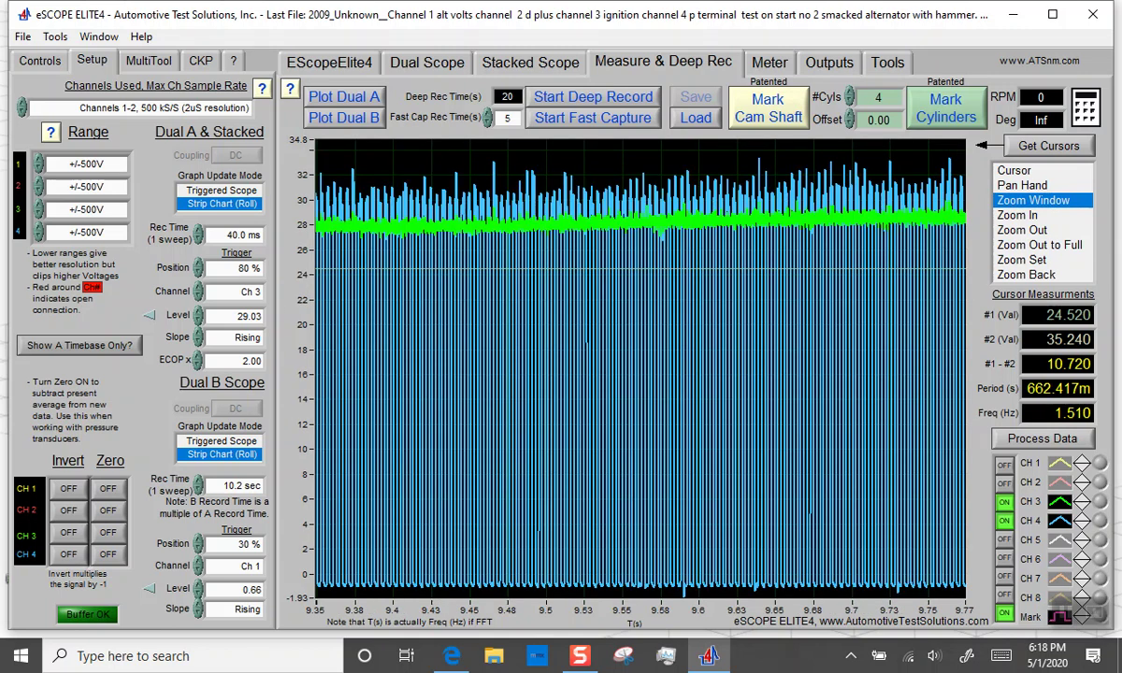
drag(477, 149, 767, 536)
drag(451, 156, 742, 361)
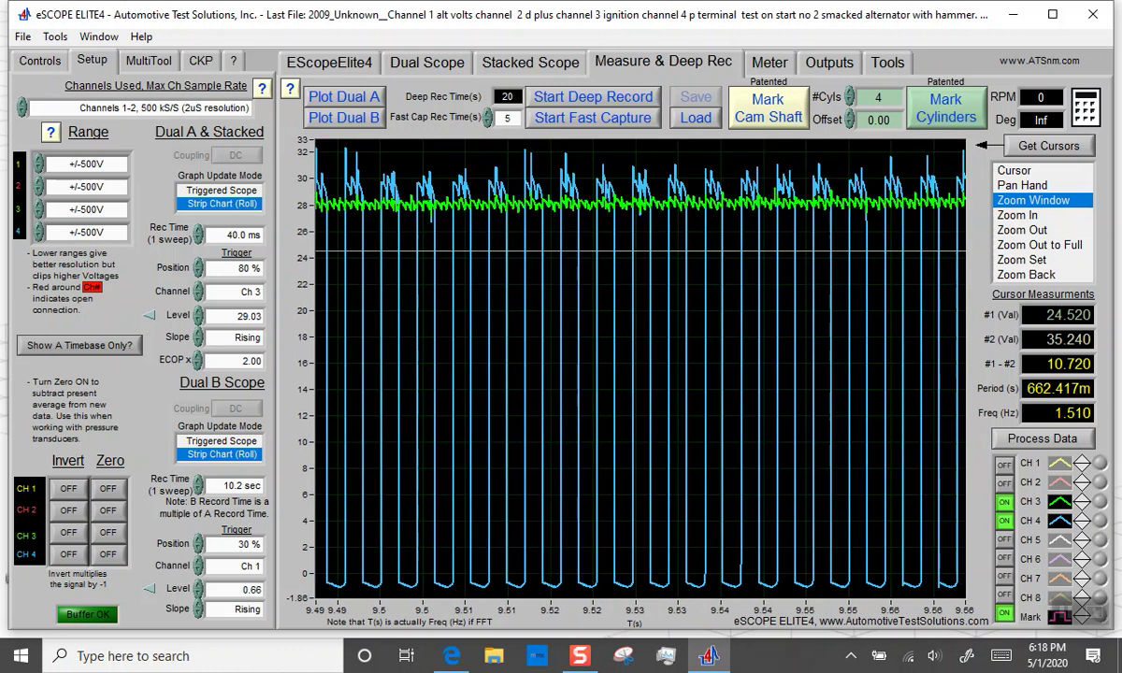
click(491, 322)
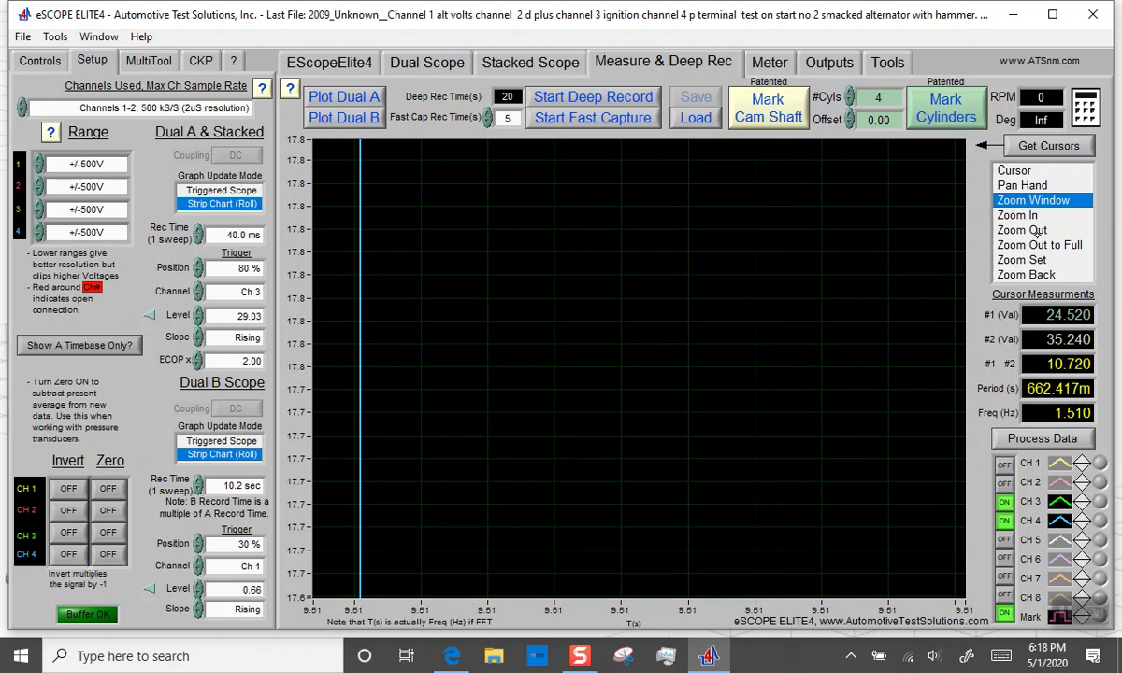
click(1028, 230)
Zoom from the full recording into 9.62–9.66 s to show individual channel 4 pulses over the channel 3 ripple.
click(1047, 245)
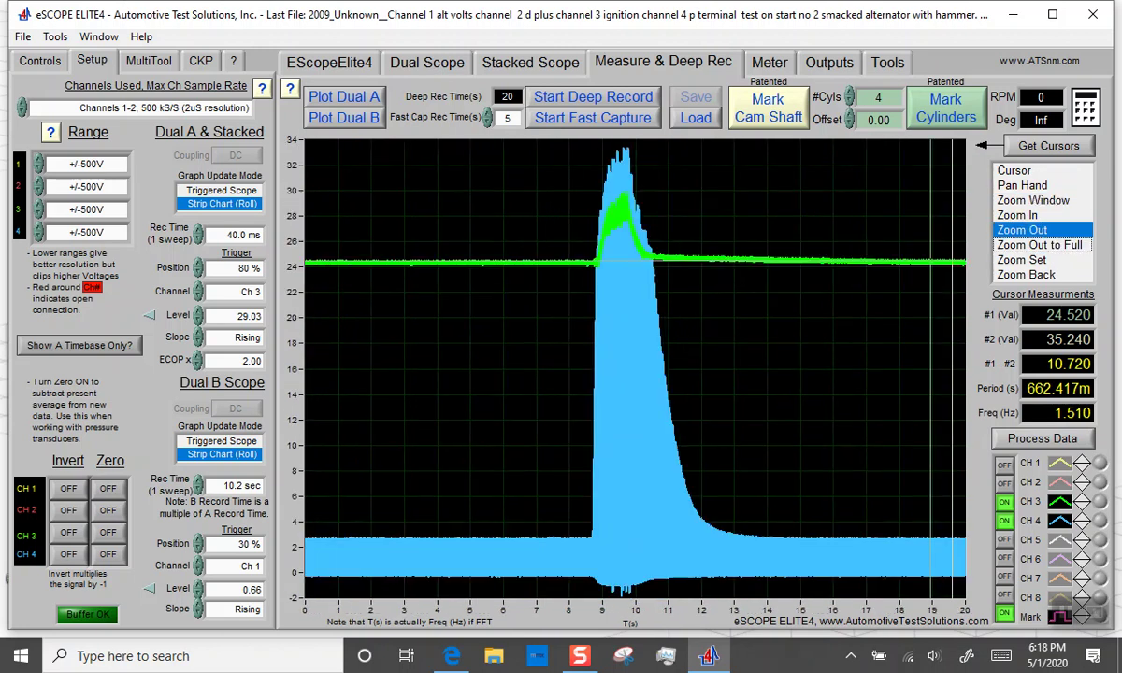
click(635, 187)
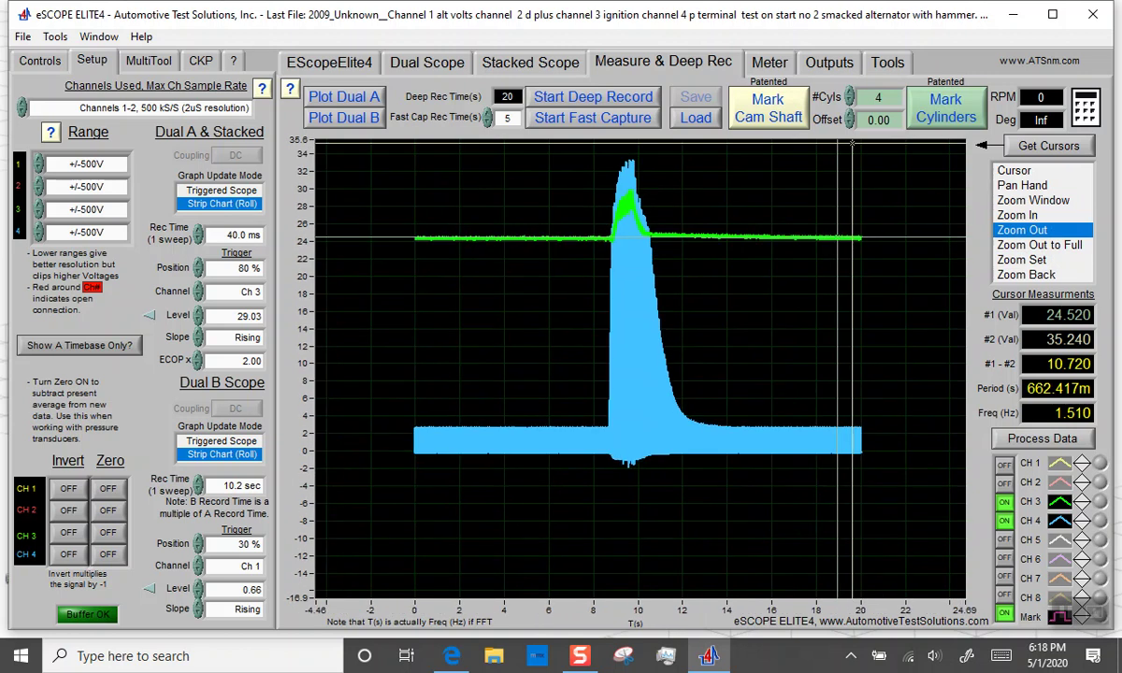
click(1033, 200)
drag(613, 147, 646, 309)
drag(633, 150, 665, 579)
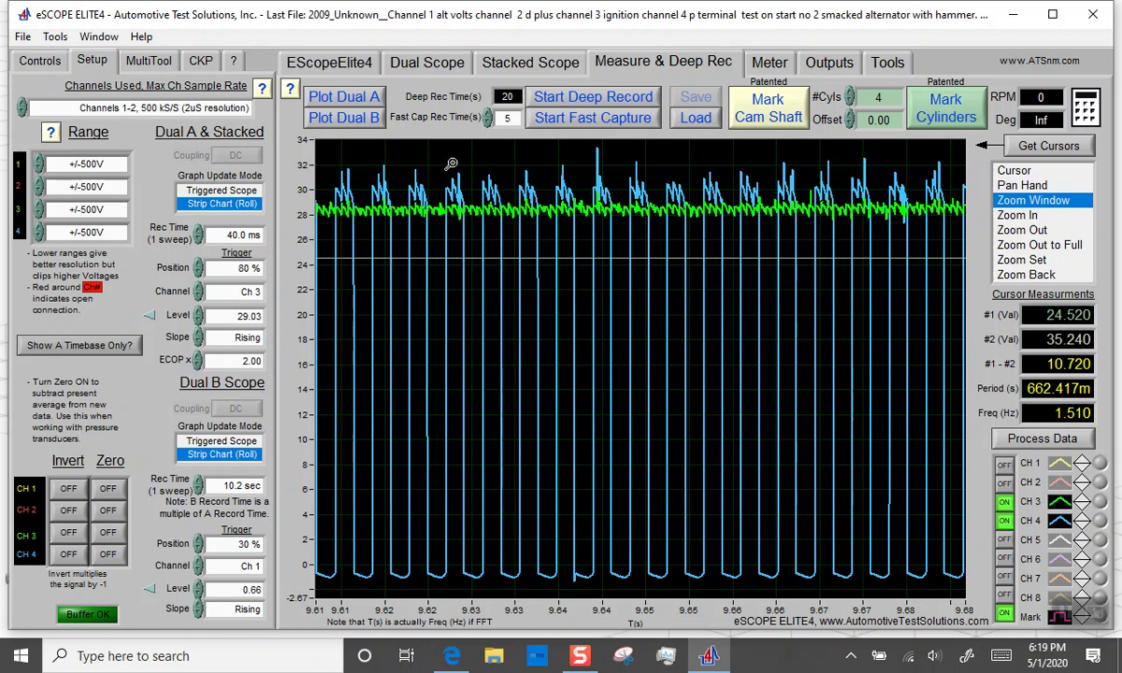
drag(468, 161, 727, 560)
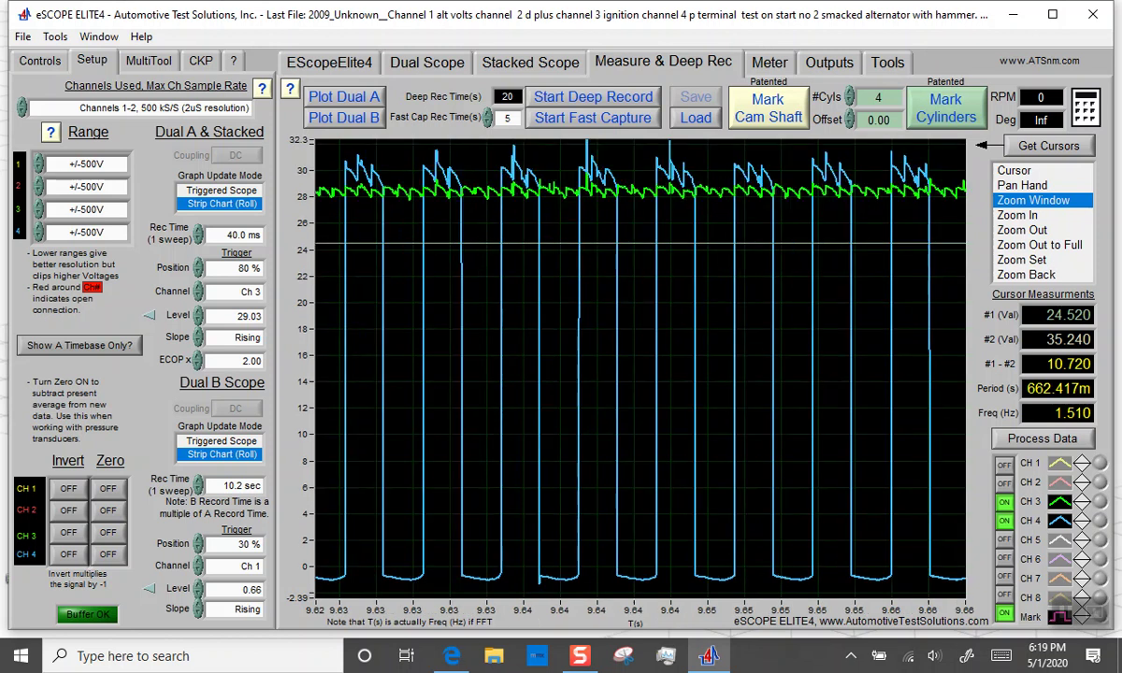